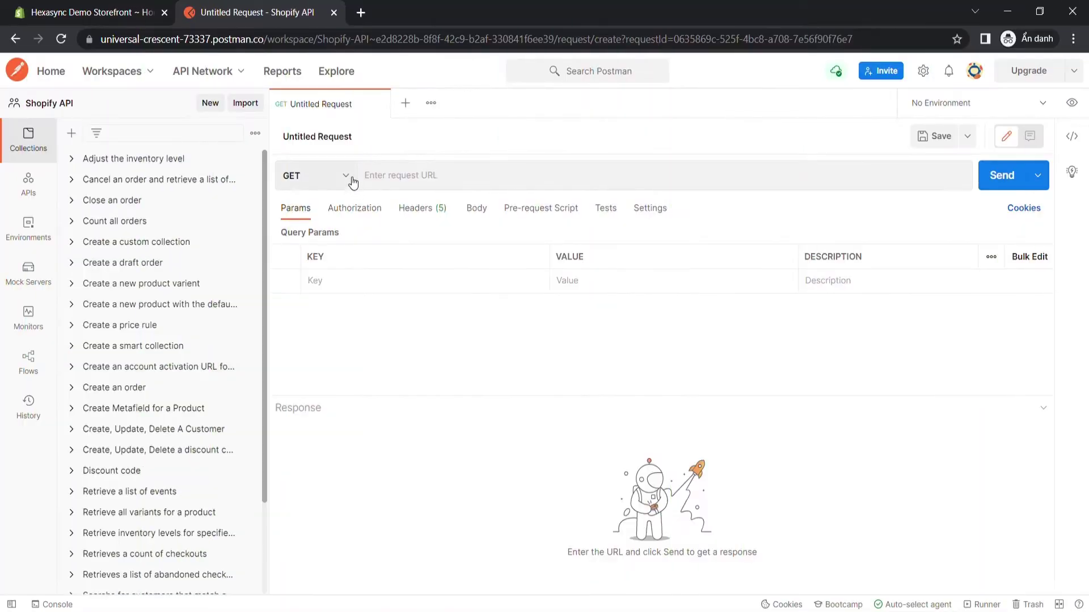
- Make the request a POST to the pasted store products.json endpoint URL
click(350, 177)
click(344, 232)
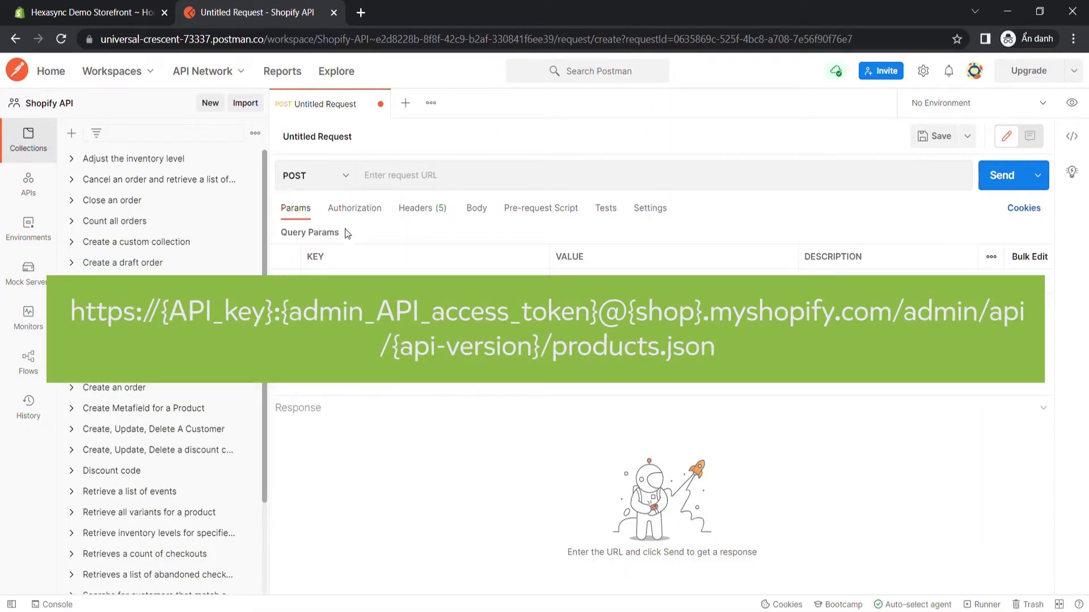
click(380, 183)
key(ctrl+v)
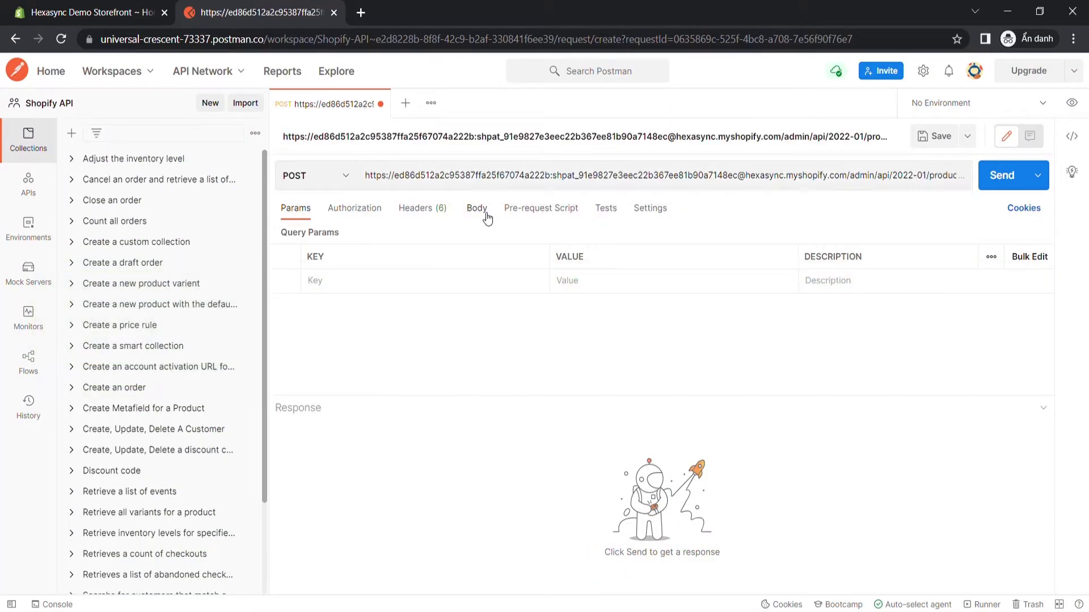
- Set the body to raw JSON and paste the draft Burton Custom Freestyle 151 product JSON
click(477, 207)
click(517, 236)
click(673, 235)
click(672, 309)
click(320, 271)
text({     "product": {         "title": "Burton Custom Freestyle 151",         "body_html": "\u003cstrong\u003eGood snowboard!\u003c\/strong\u003e",         "vendor": "Burton",         "product_type": "Snowboard",         "status": "draft"     } })
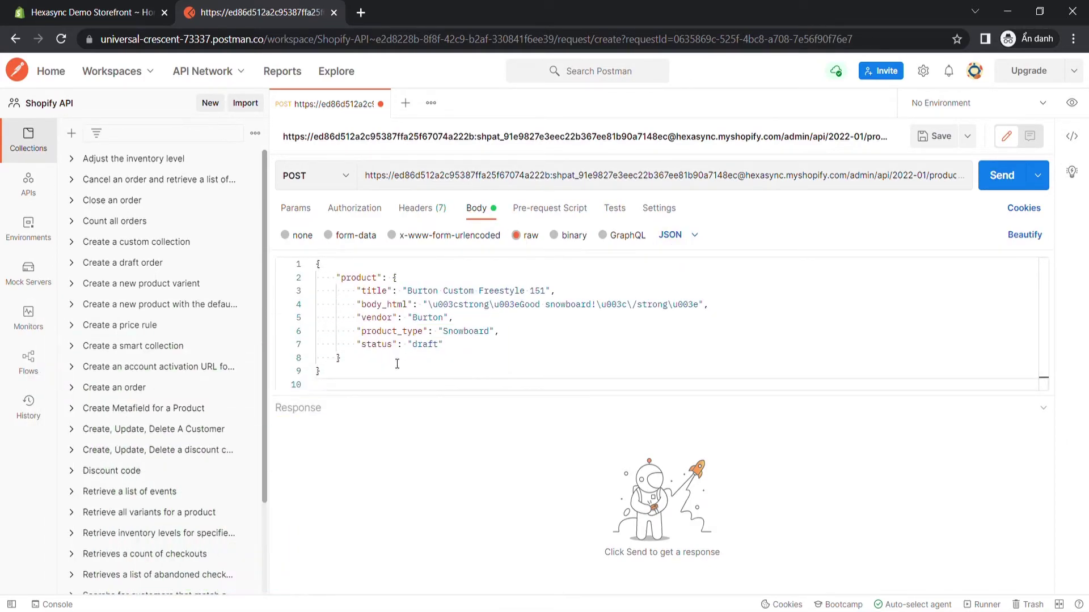
key(BackSpace)
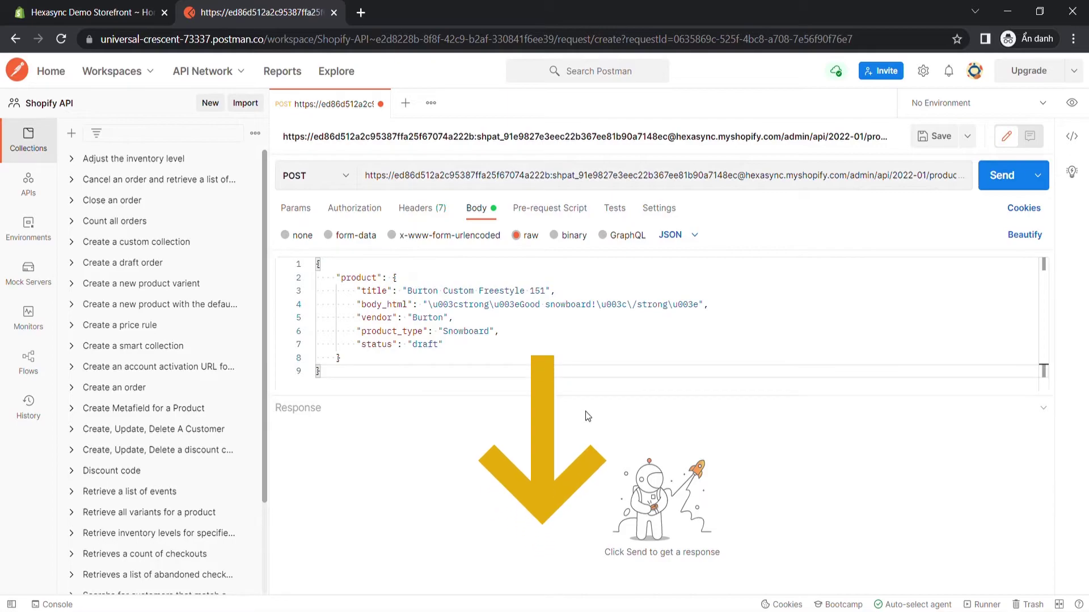
- Send the POST request and enlarge the Response panel to read the 201 Created product details
click(1002, 179)
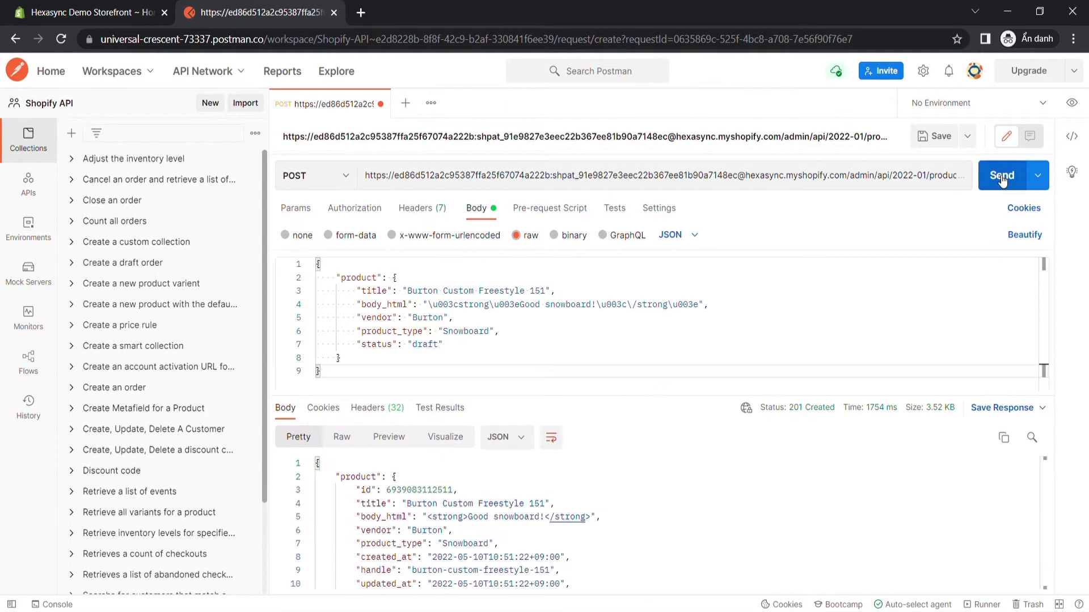
drag(720, 399, 720, 276)
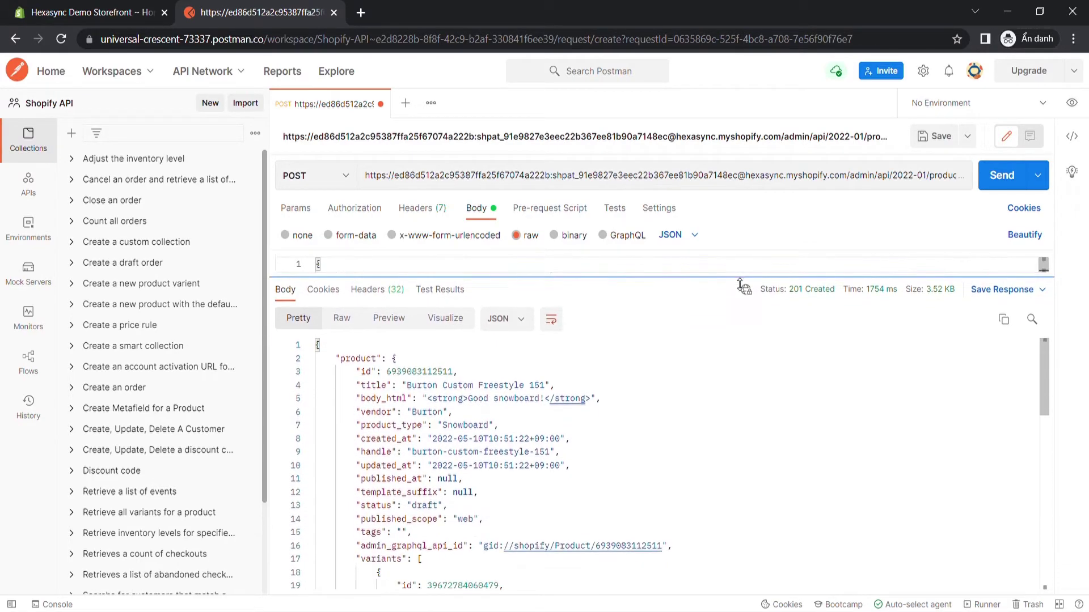
mouse_move(1047, 349)
mouse_down()
mouse_move(1046, 545)
mouse_move(1043, 286)
mouse_up()
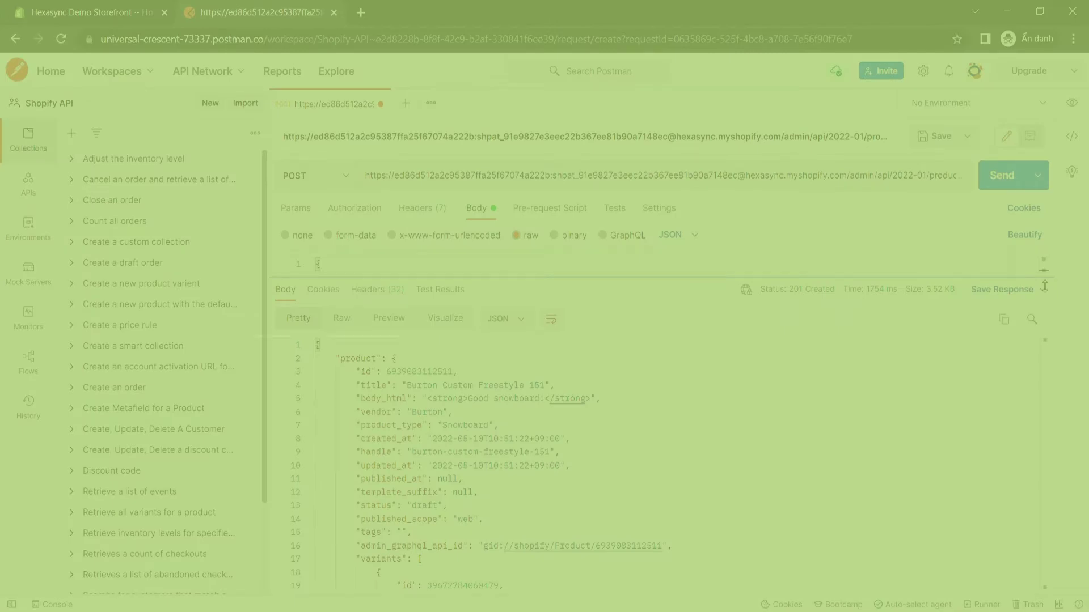
- In Shopify admin Products, filter for Burton Custom Freestyle 151 and open the draft product
click(68, 5)
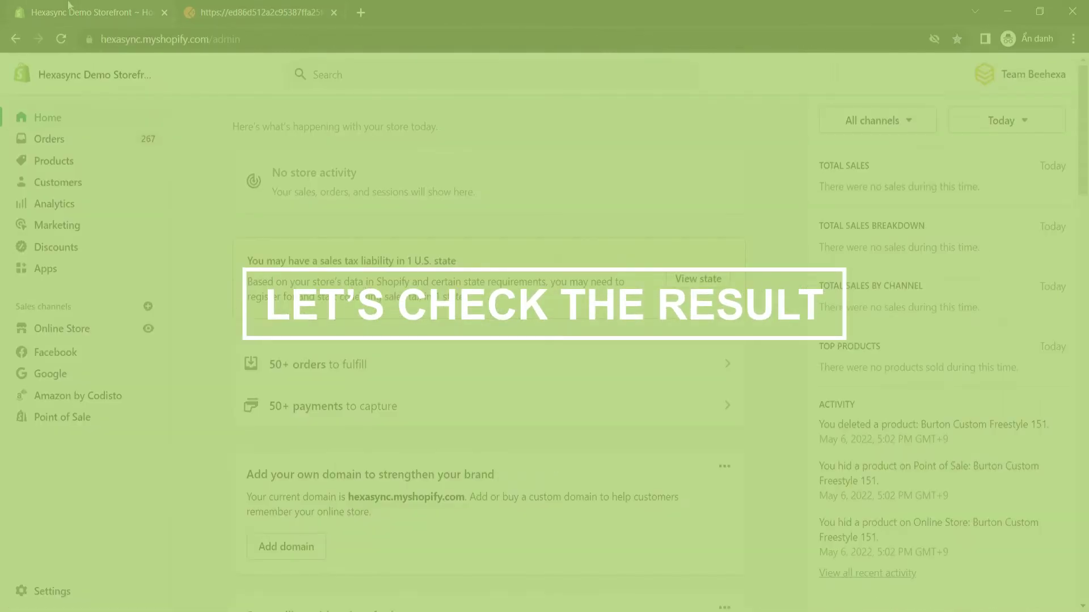
click(122, 118)
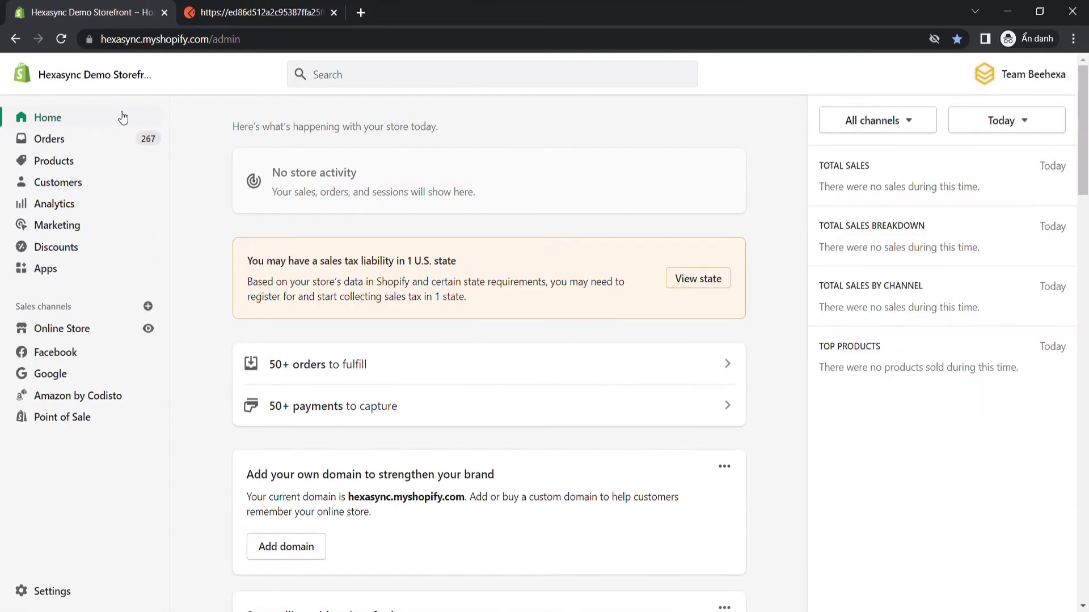
click(79, 167)
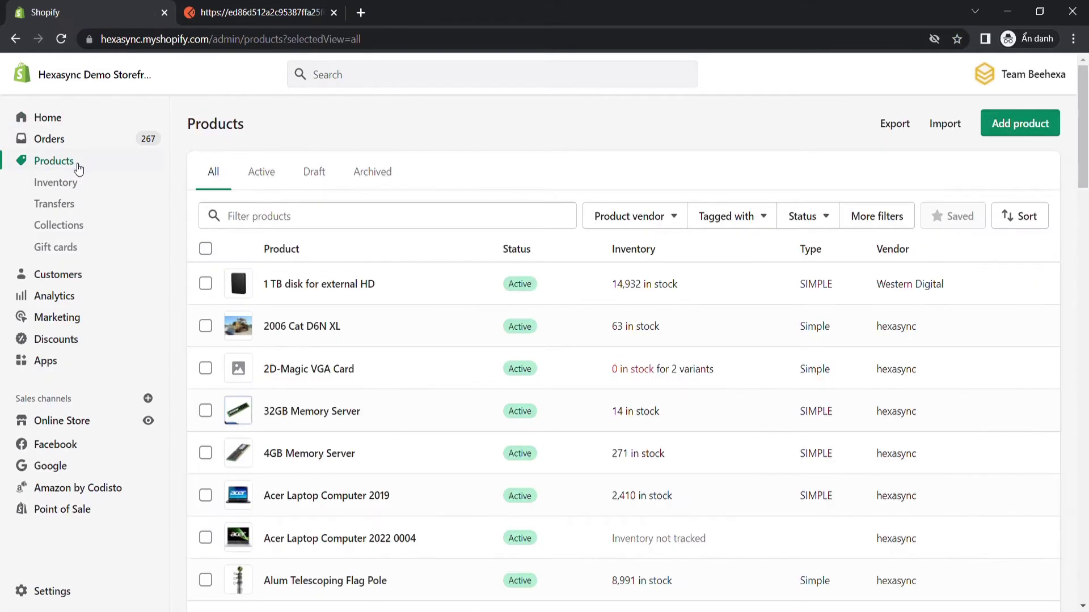
click(240, 220)
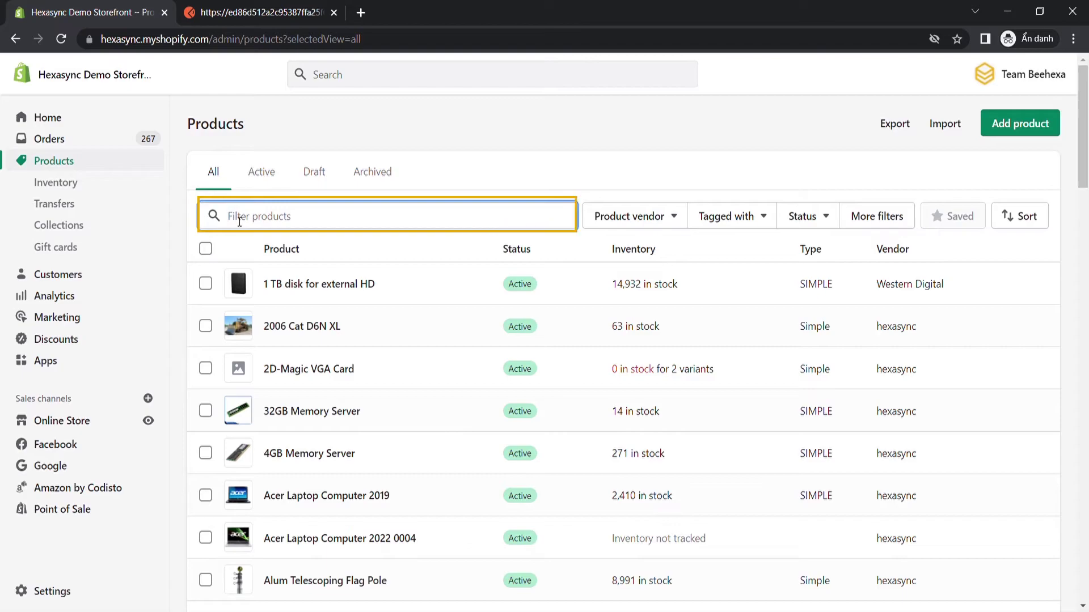
text(Burton Custom Freestyle 151)
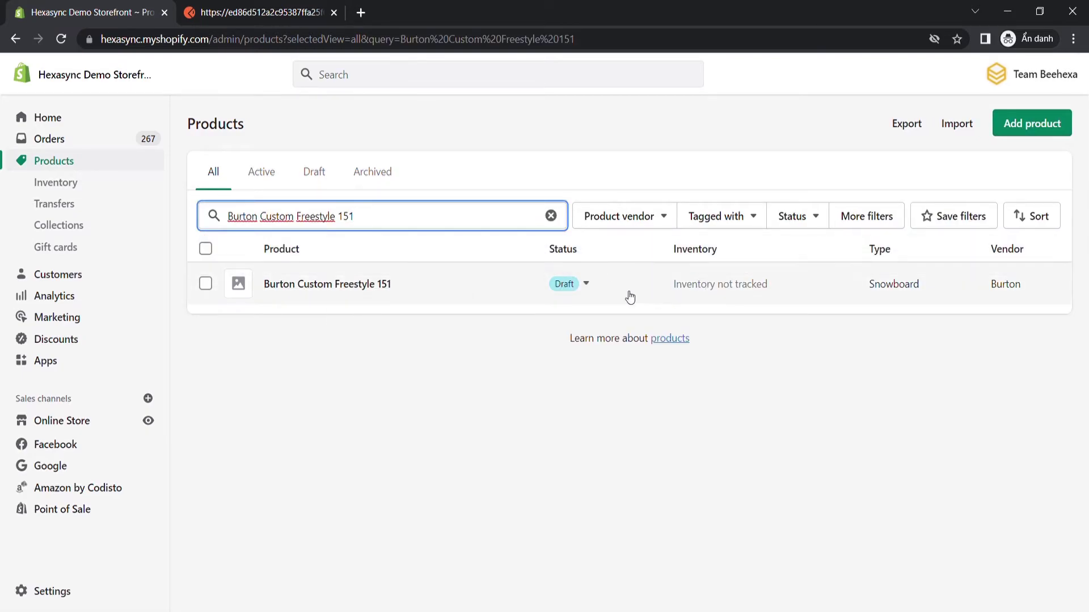
click(389, 284)
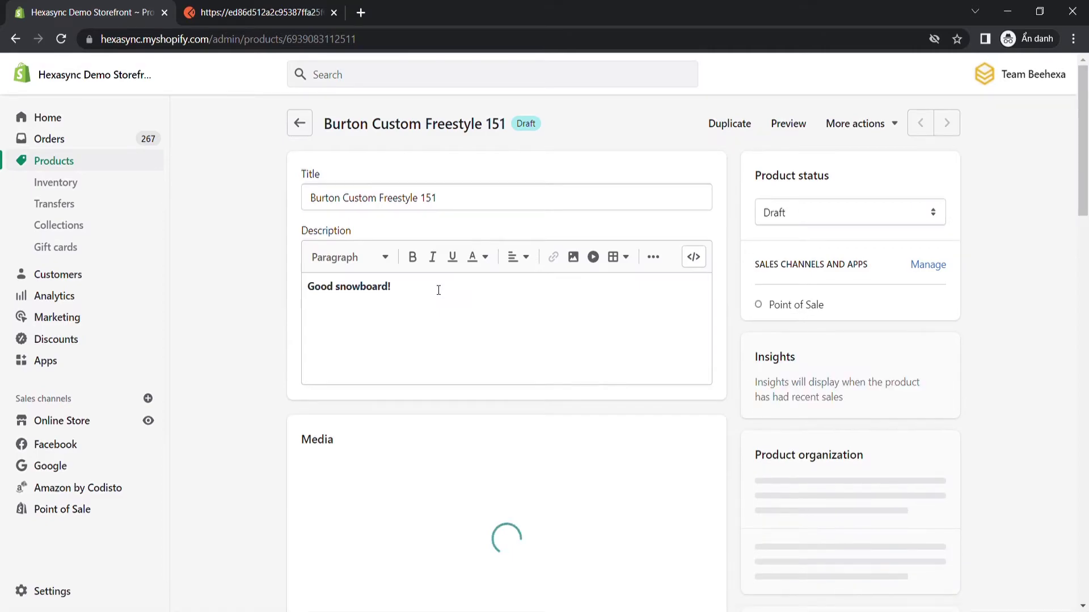
mouse_move(1086, 150)
mouse_down()
mouse_move(1086, 529)
mouse_move(1087, 111)
mouse_up()
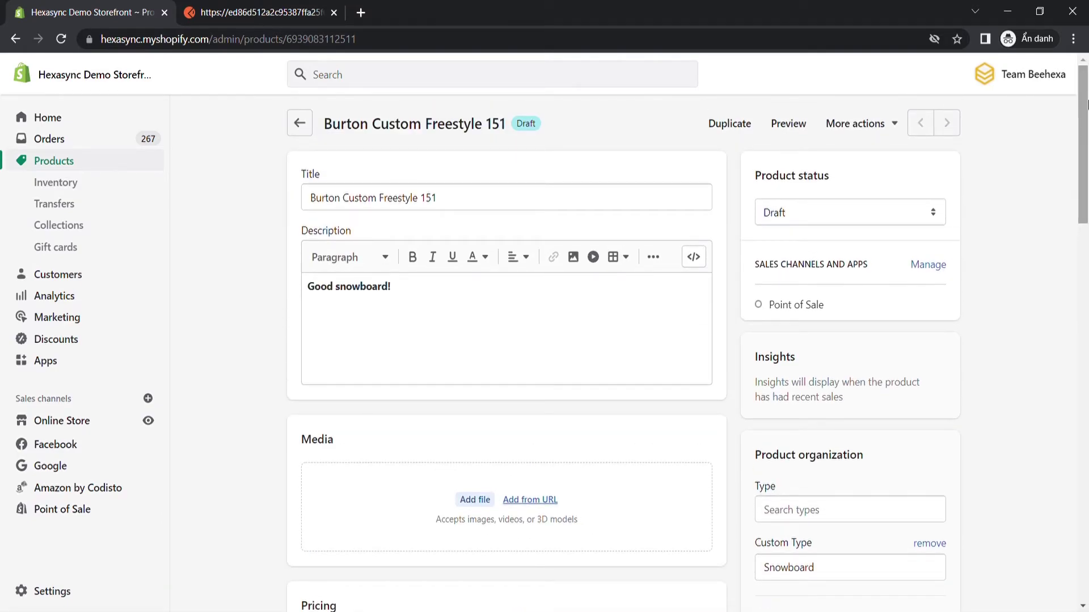